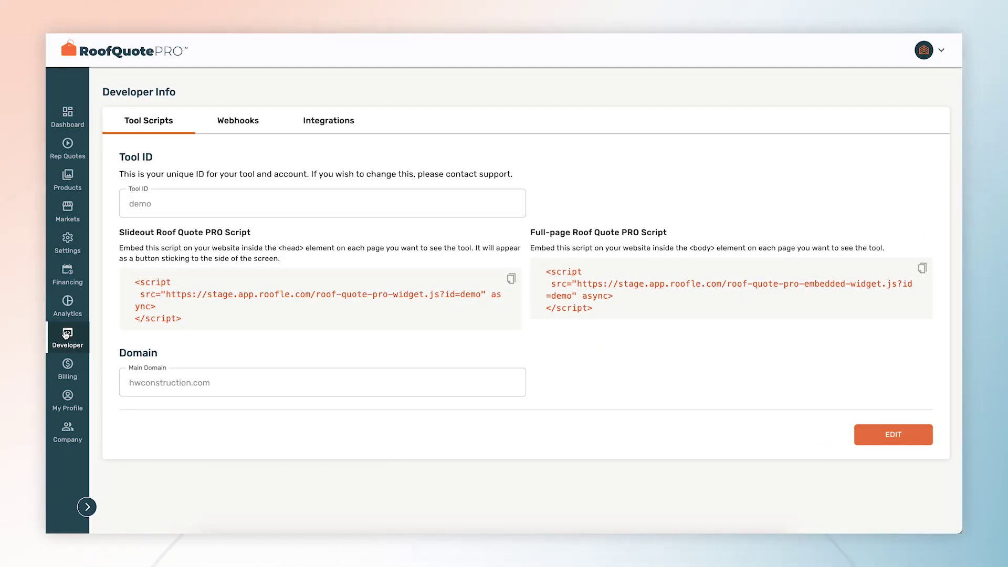
Connect the EagleView account from Integrations, sign in, and pick its markets.
{"action": "left_click", "coordinate": [328, 122]}
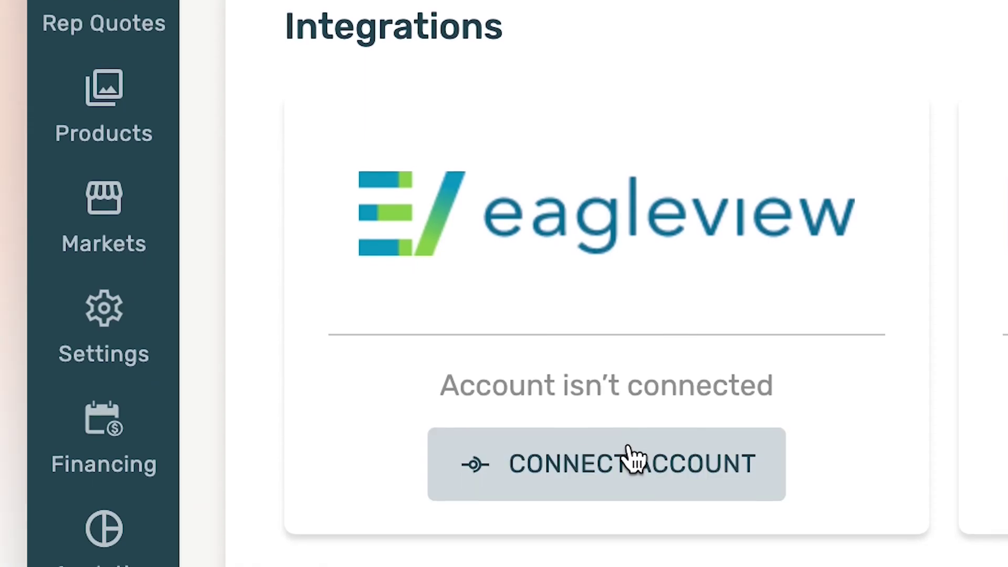
{"action": "left_click", "coordinate": [622, 444]}
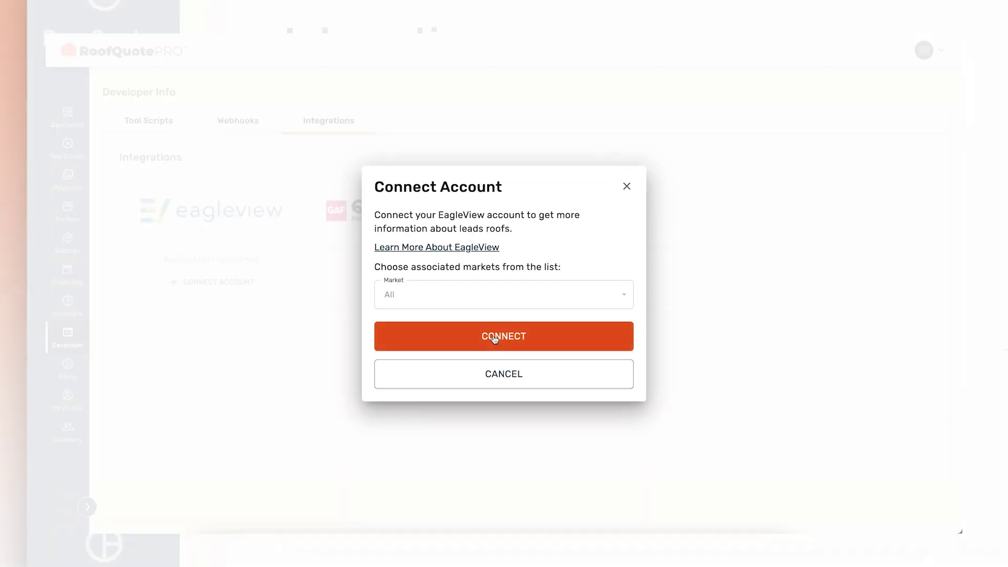
{"action": "left_click", "coordinate": [495, 339]}
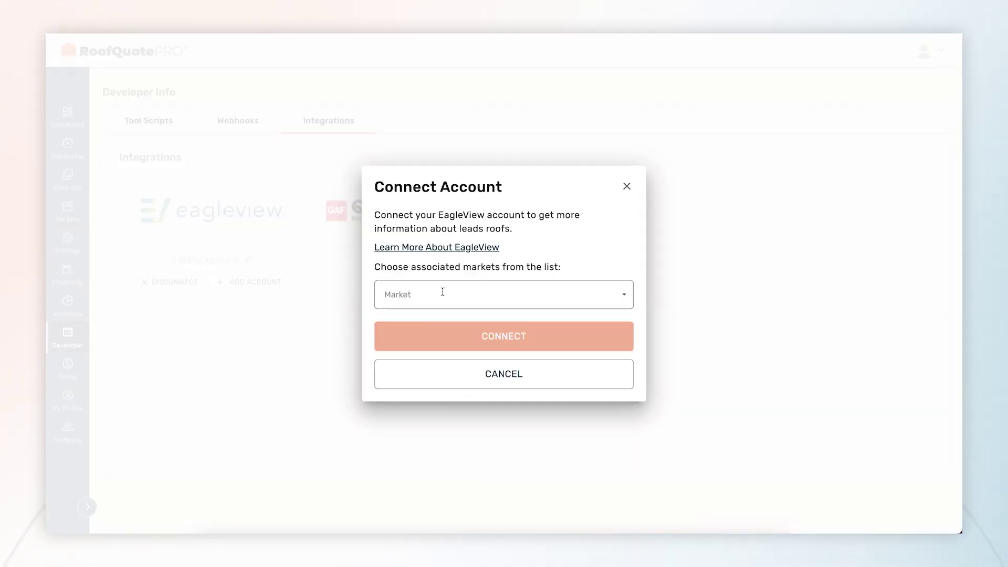
{"action": "left_click", "coordinate": [442, 293]}
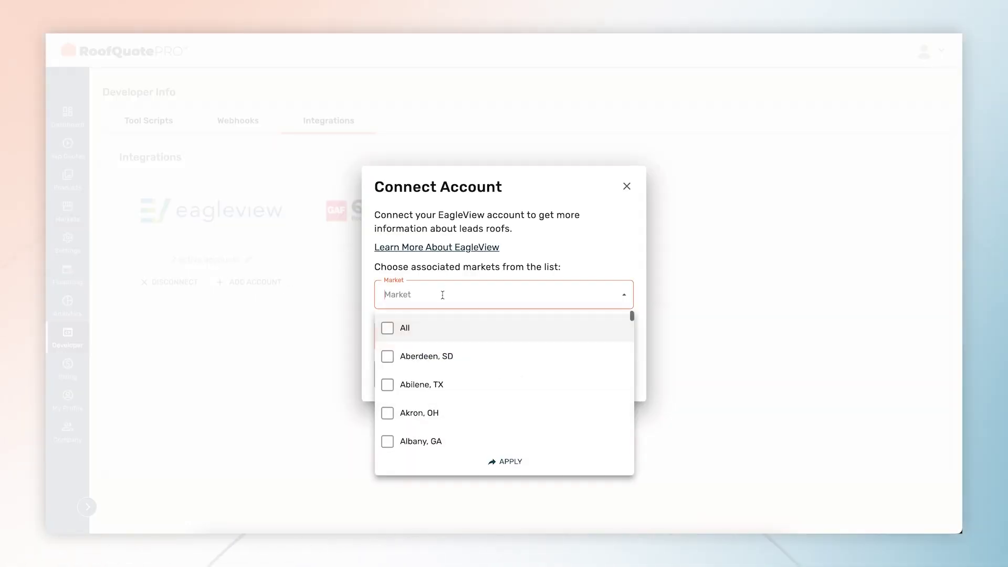
{"action": "scroll", "coordinate": [454, 392], "scroll_direction": "down", "scroll_amount": 2}
{"action": "scroll", "coordinate": [454, 393], "scroll_direction": "down", "scroll_amount": 2}
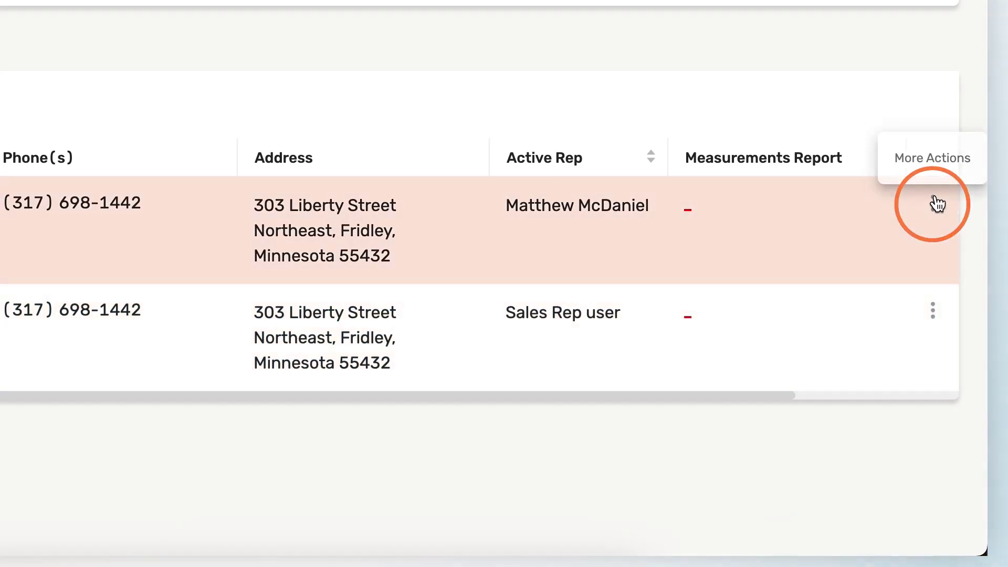
{"action": "left_click", "coordinate": [937, 204]}
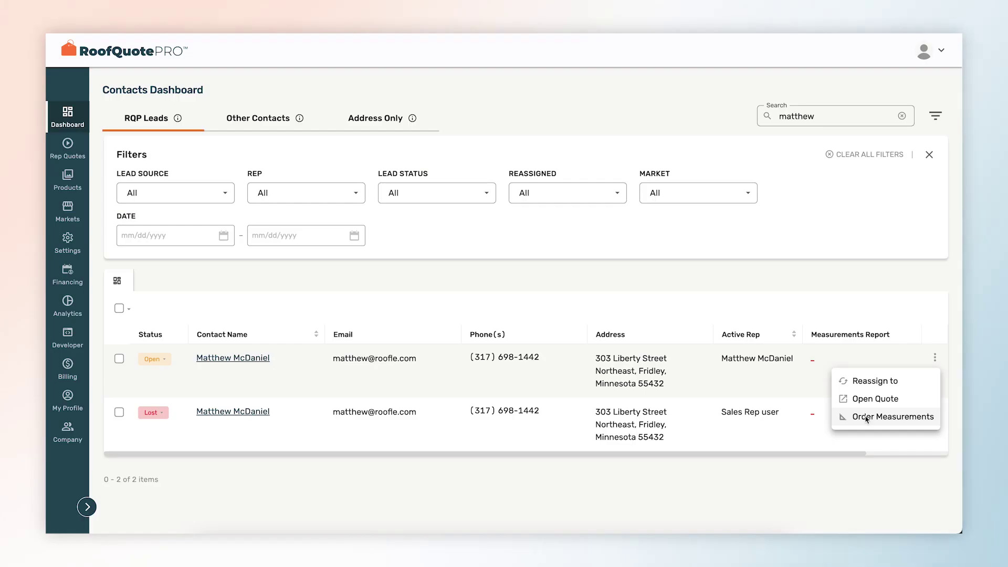
{"action": "left_click", "coordinate": [864, 420]}
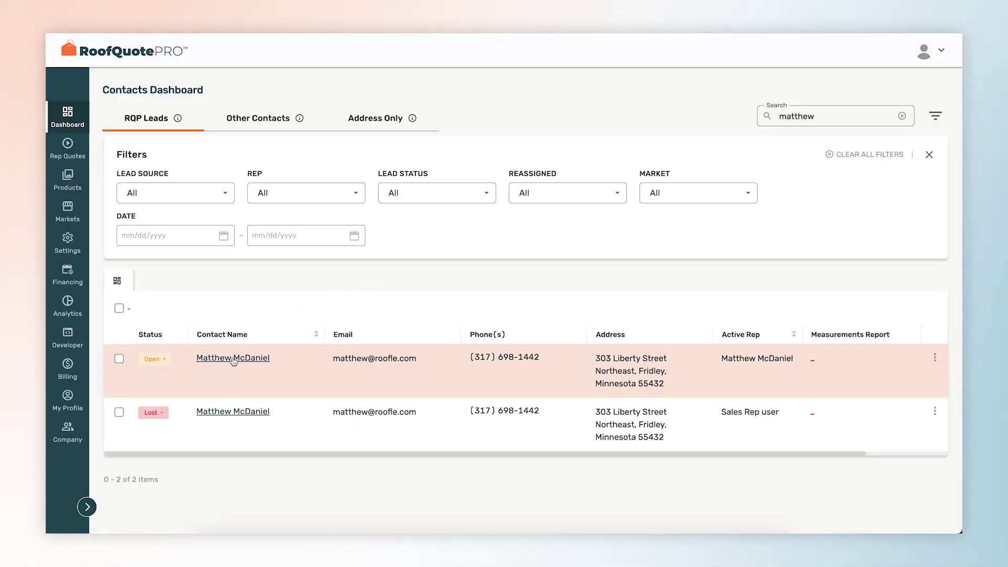
{"action": "left_click", "coordinate": [234, 359]}
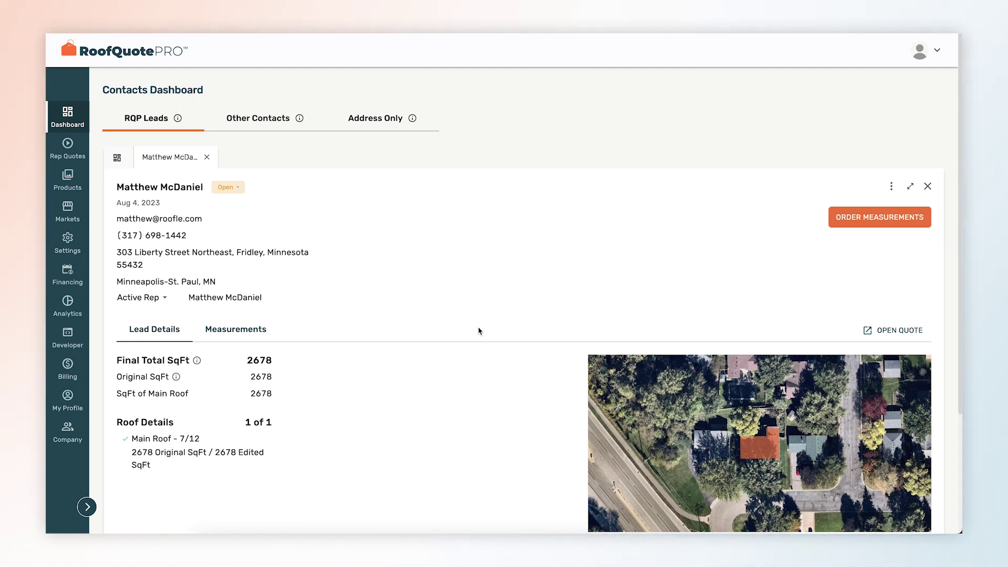
{"action": "left_click", "coordinate": [848, 228]}
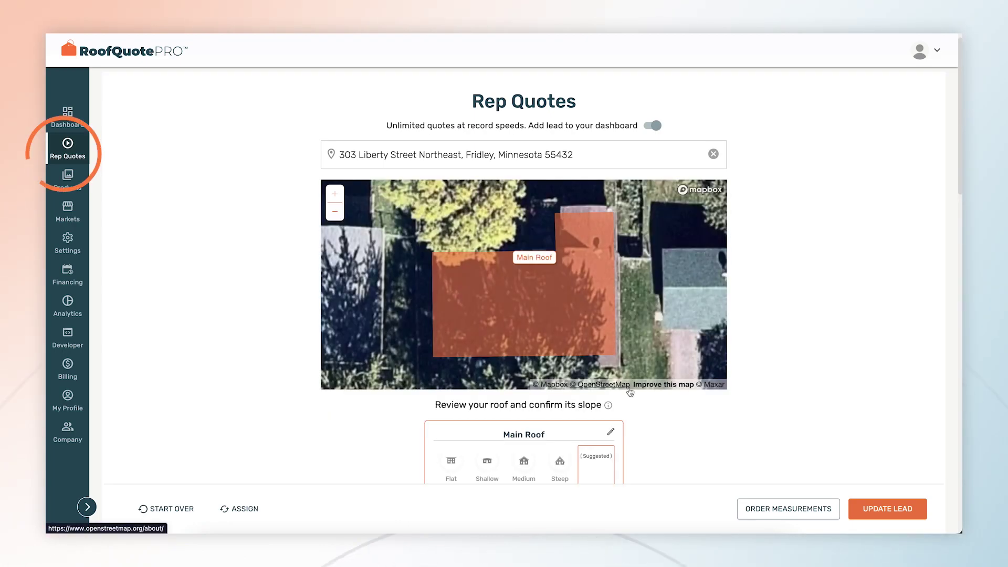
{"action": "scroll", "coordinate": [712, 461], "scroll_direction": "down", "scroll_amount": 2}
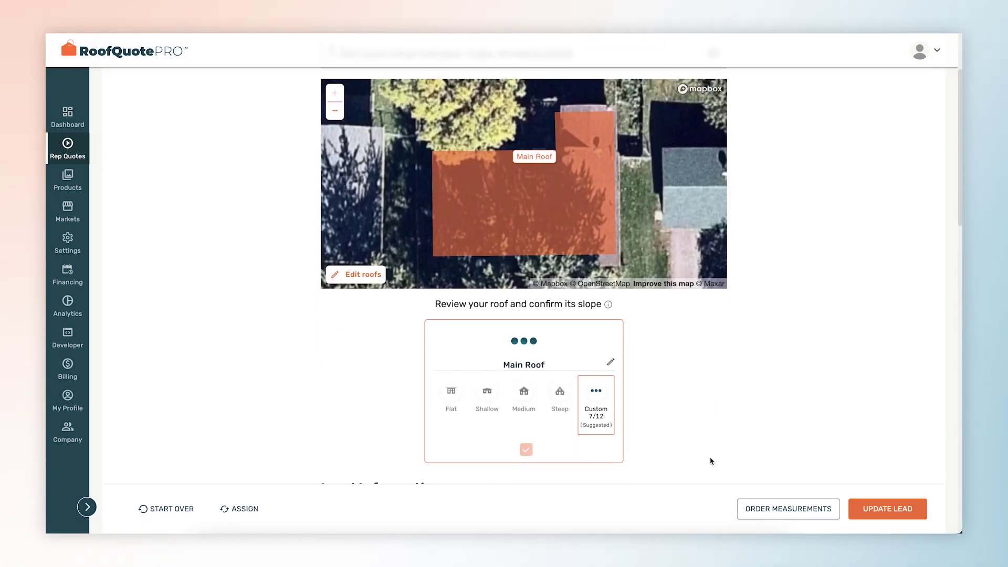
Order an EagleView Premium Report: All Structures, Three Hour Delivery instead of Express.
{"action": "left_click", "coordinate": [783, 510]}
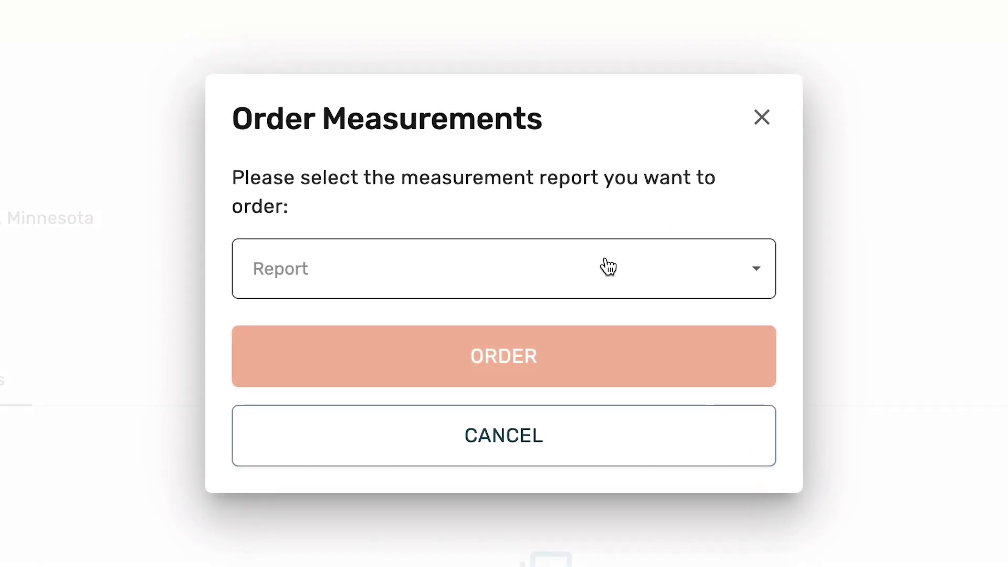
{"action": "left_click", "coordinate": [607, 267]}
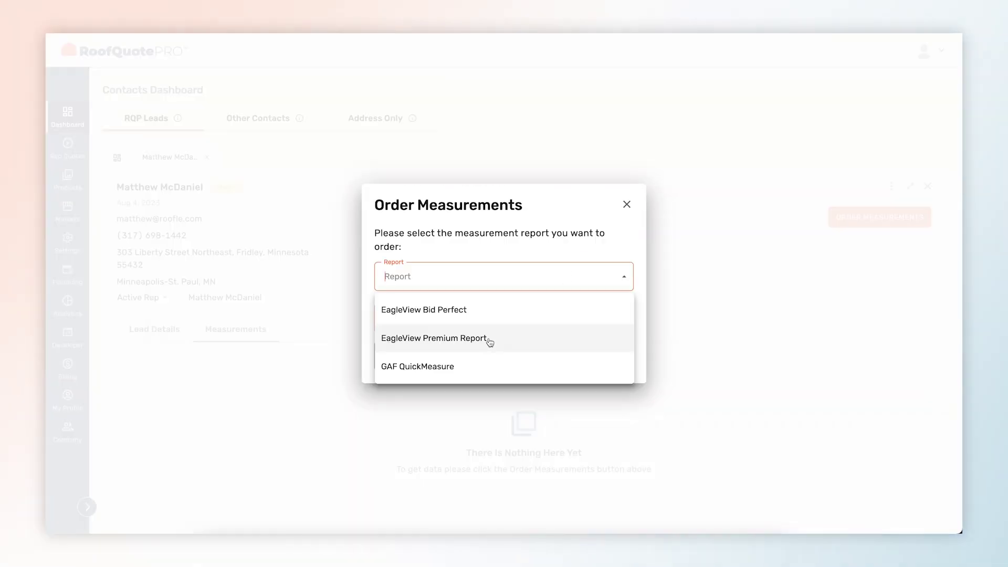
{"action": "left_click", "coordinate": [489, 341]}
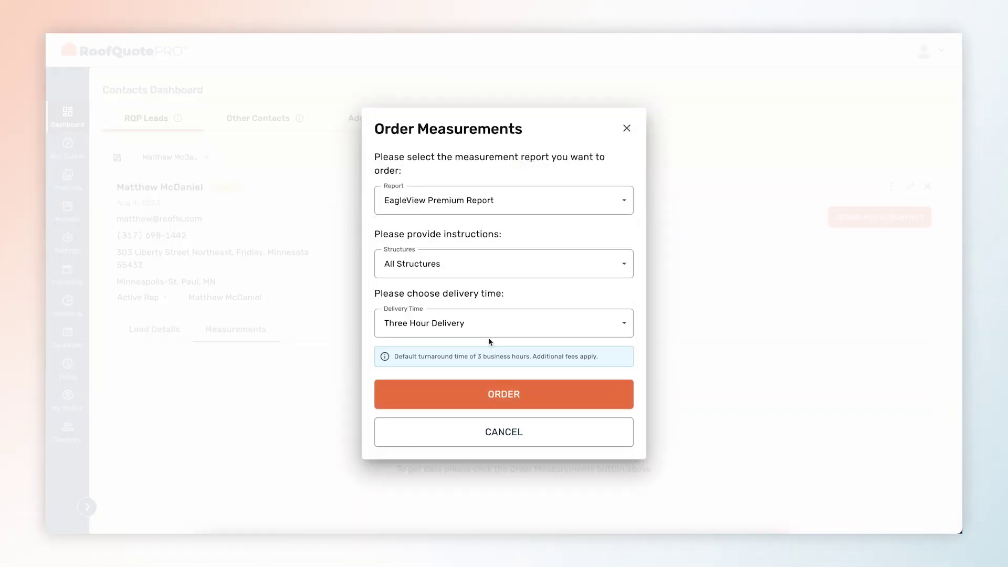
{"action": "left_click", "coordinate": [491, 272]}
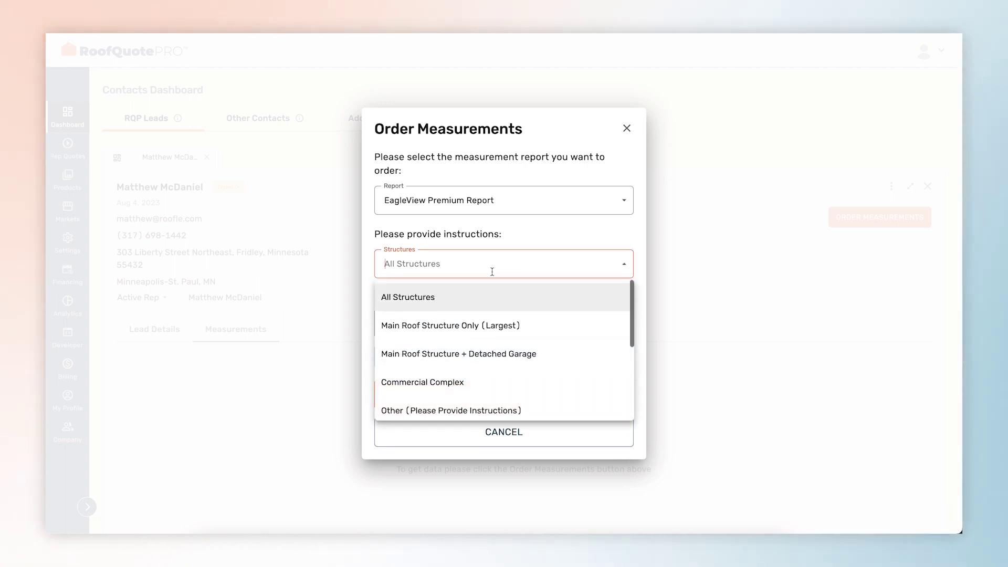
{"action": "left_click", "coordinate": [491, 272]}
{"action": "left_click", "coordinate": [494, 326]}
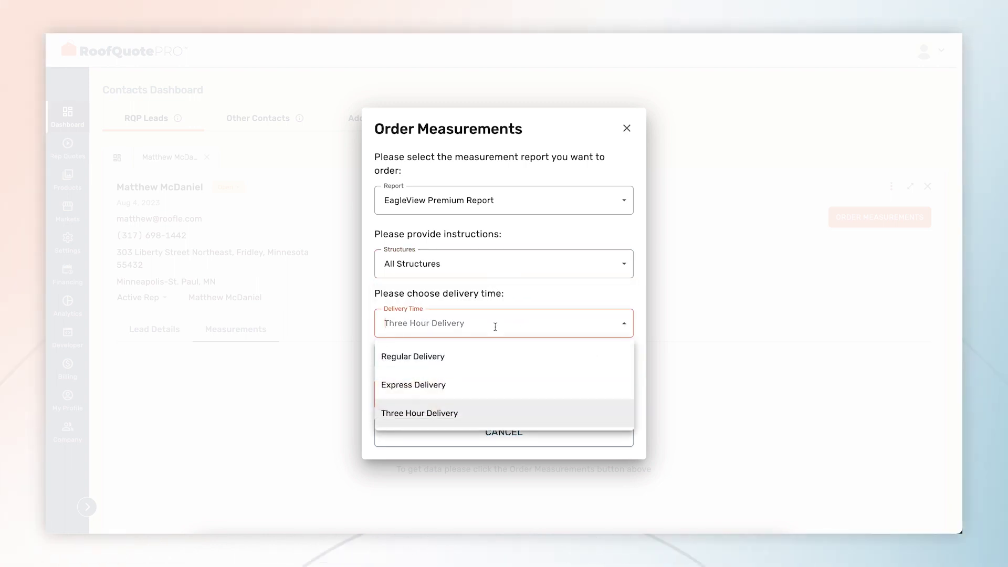
{"action": "left_click", "coordinate": [477, 384]}
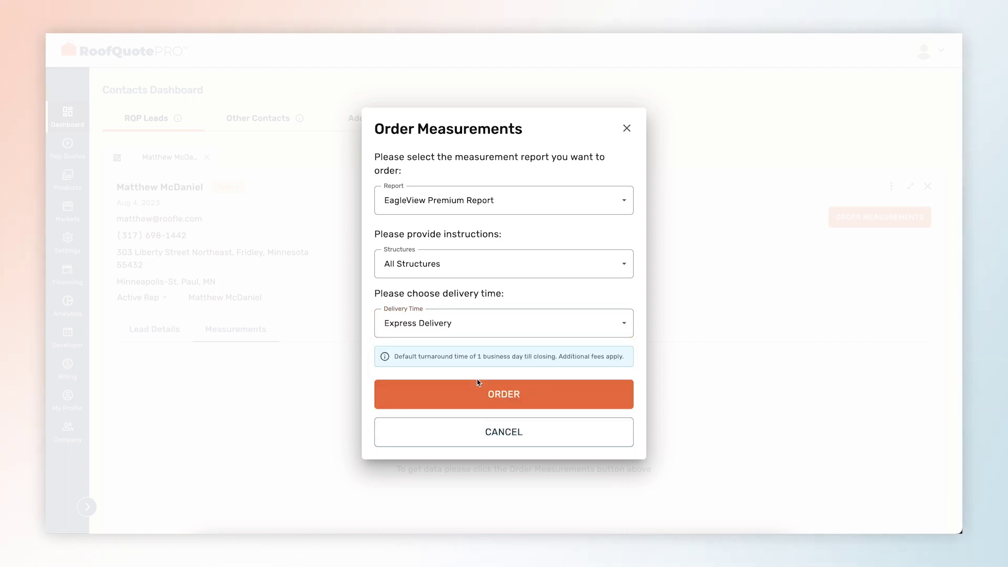
{"action": "left_click", "coordinate": [506, 331]}
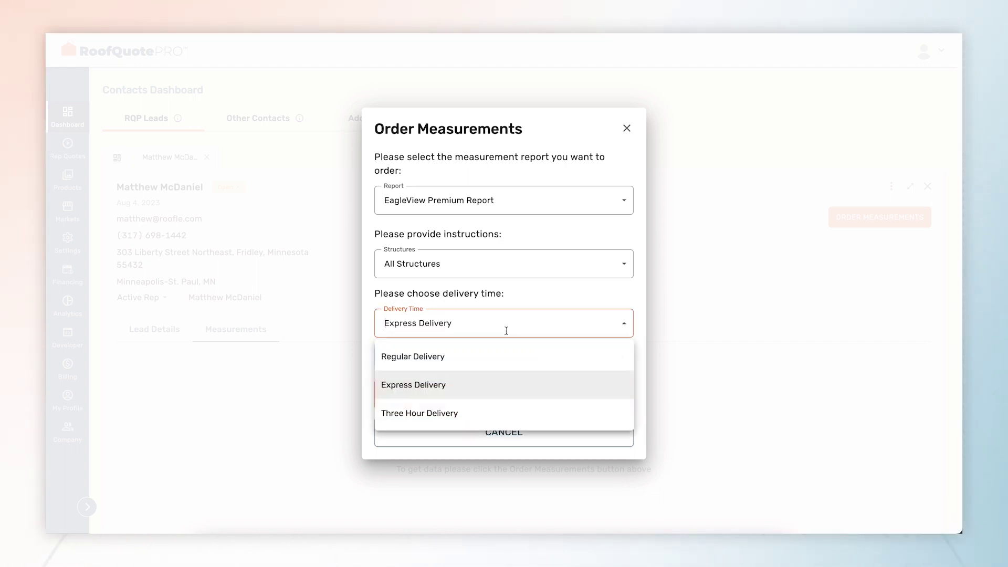
{"action": "left_click", "coordinate": [481, 416]}
{"action": "left_click", "coordinate": [491, 397]}
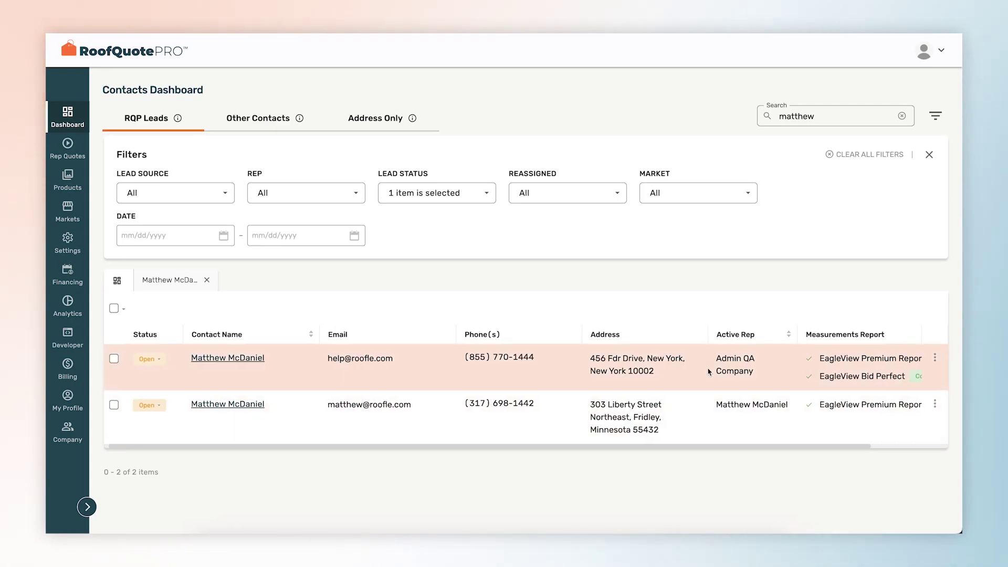
{"action": "scroll", "coordinate": [708, 371], "scroll_direction": "right", "scroll_amount": 3}
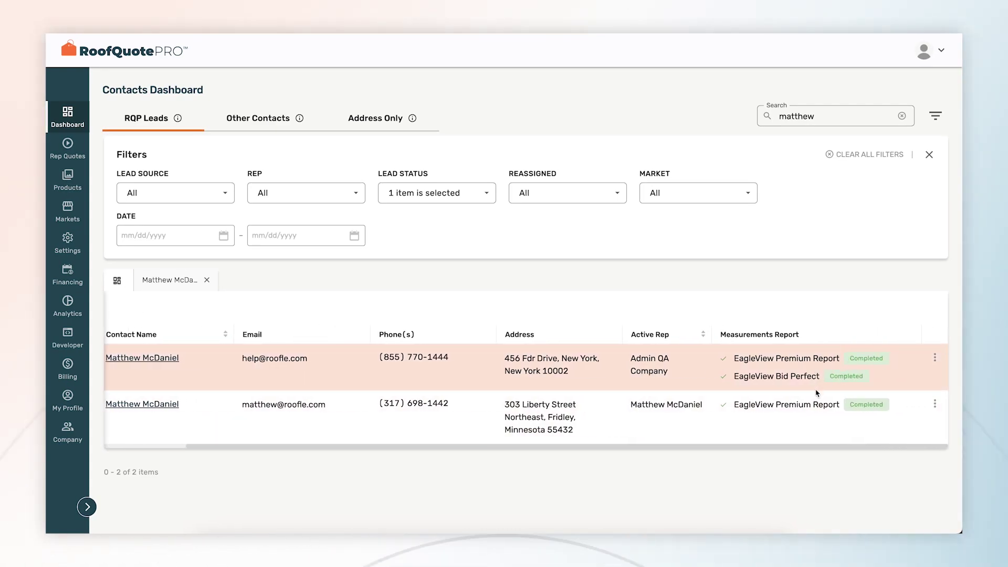
{"action": "scroll", "coordinate": [362, 376], "scroll_direction": "left", "scroll_amount": 3}
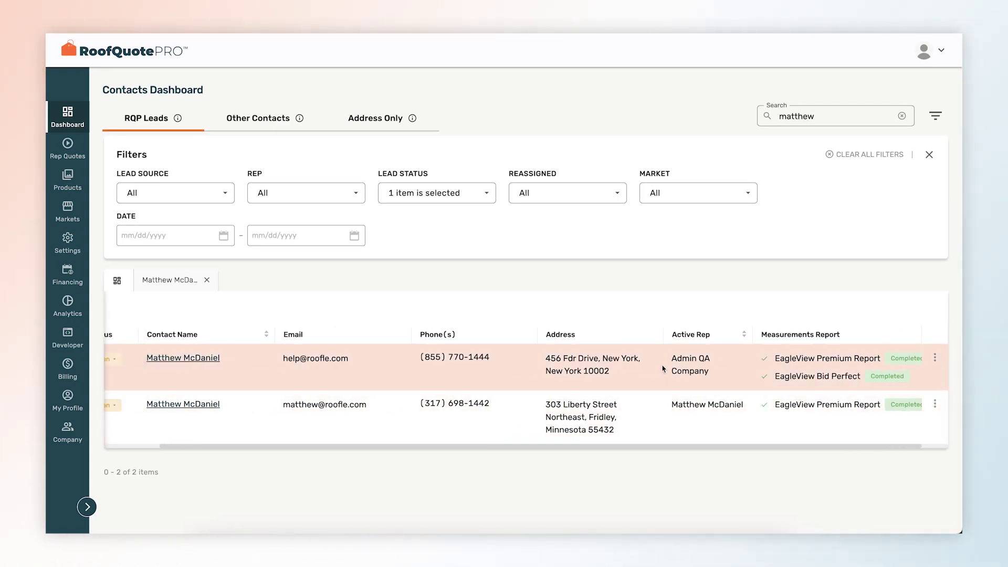
{"action": "left_click", "coordinate": [261, 360]}
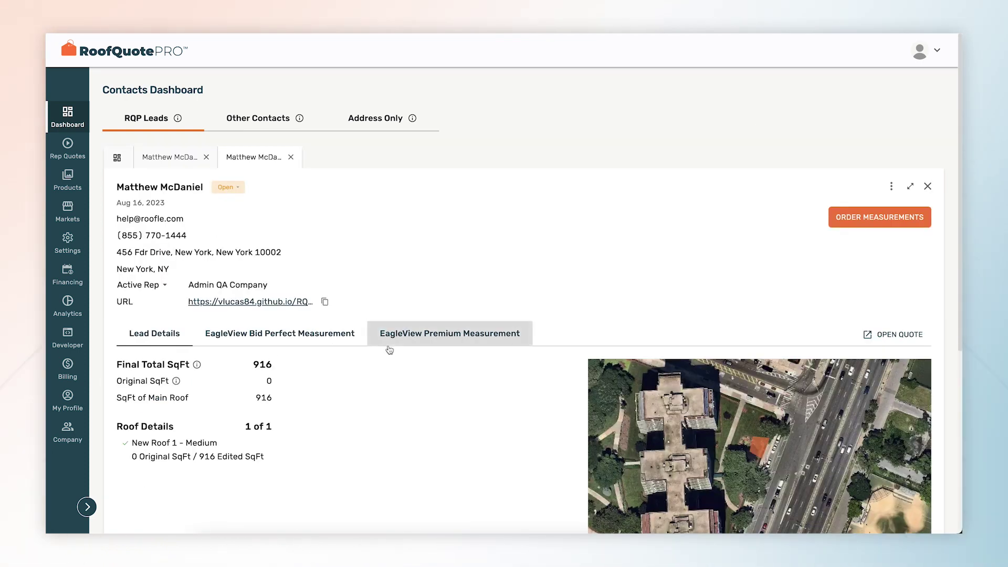
{"action": "left_click", "coordinate": [280, 333]}
{"action": "scroll", "coordinate": [367, 414], "scroll_direction": "down", "scroll_amount": 1}
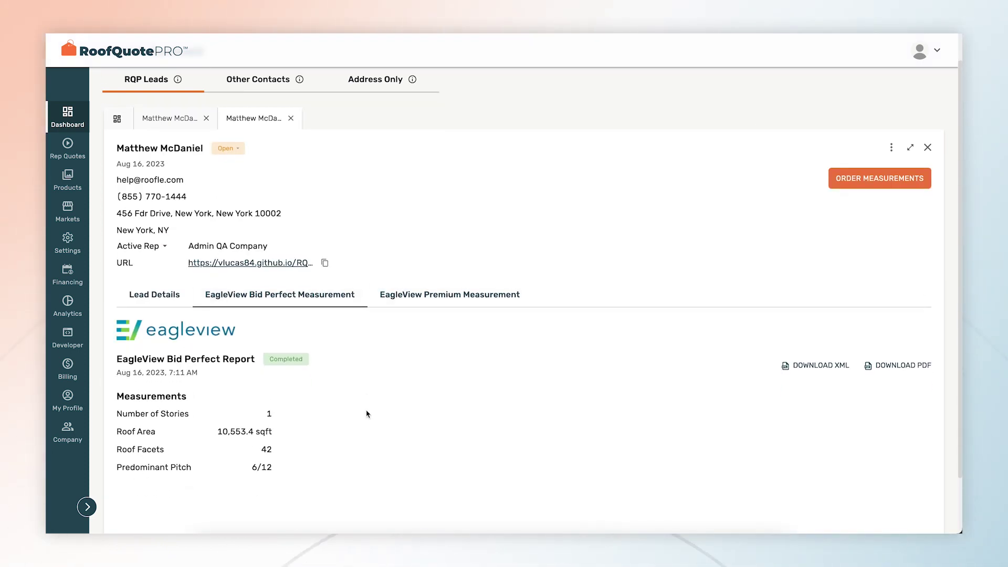
{"action": "scroll", "coordinate": [366, 413], "scroll_direction": "down", "scroll_amount": 1}
{"action": "left_click", "coordinate": [155, 252]}
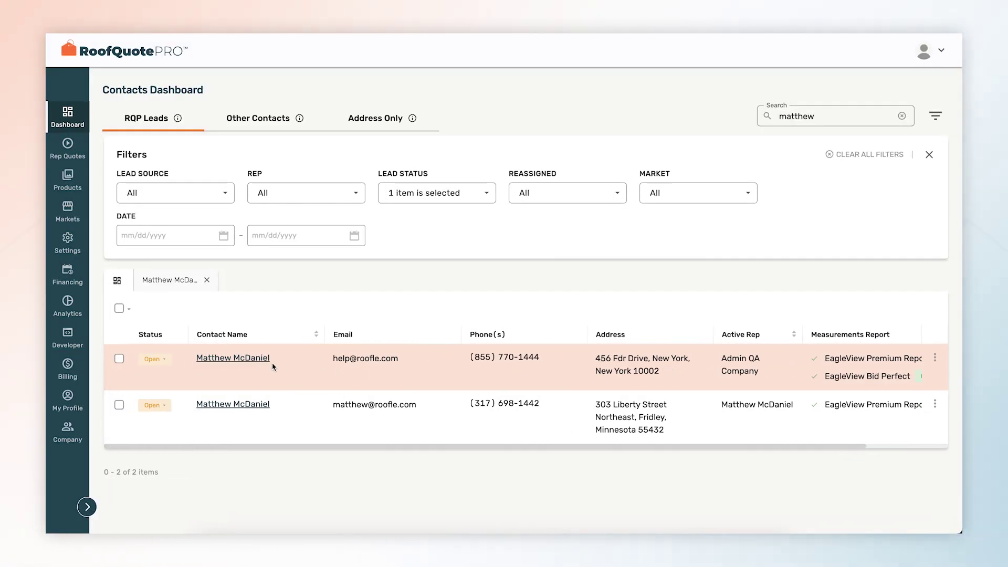
{"action": "left_click", "coordinate": [268, 361]}
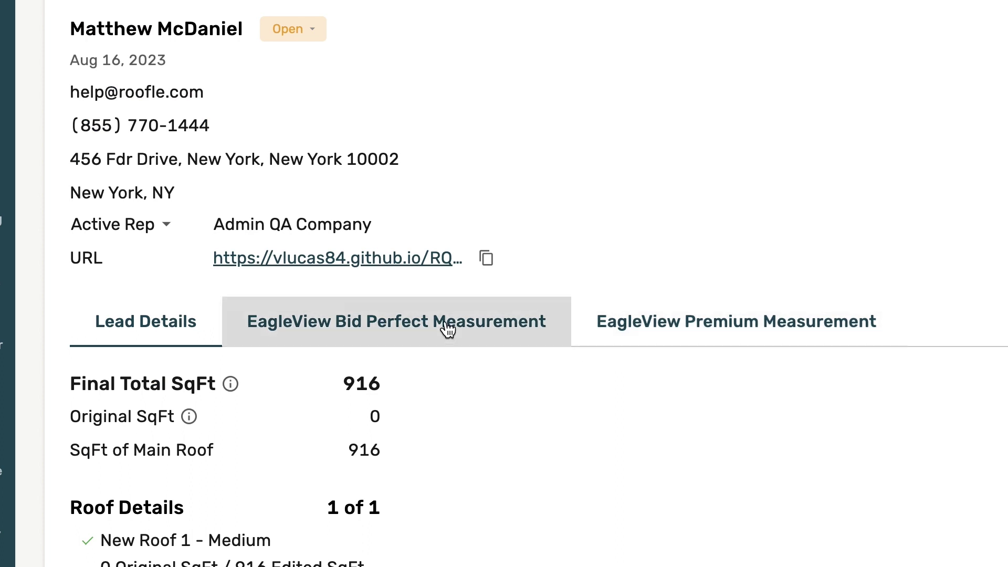
{"action": "left_click", "coordinate": [447, 329]}
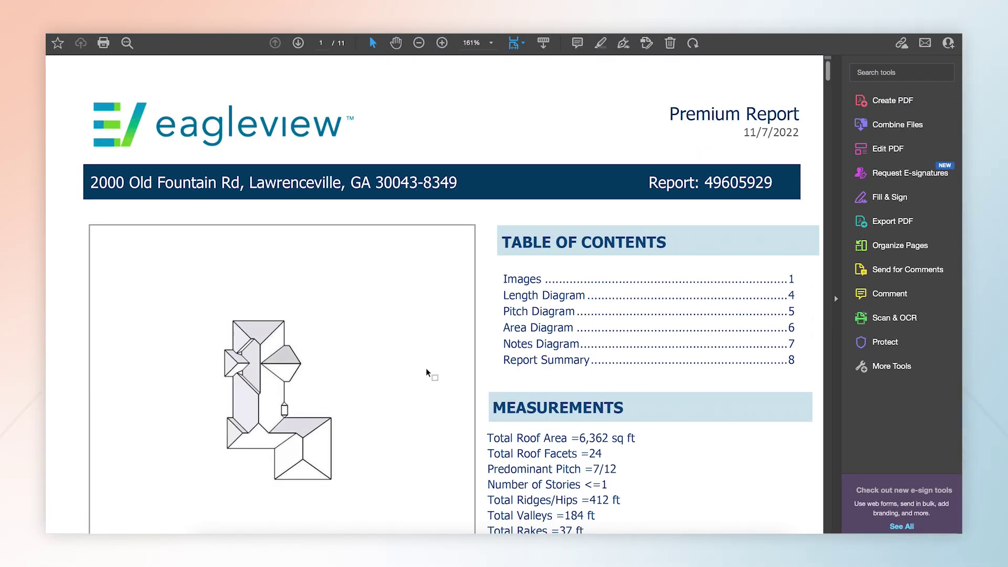
{"action": "scroll", "coordinate": [426, 373], "scroll_direction": "down", "scroll_amount": 2}
{"action": "scroll", "coordinate": [425, 374], "scroll_direction": "down", "scroll_amount": 3}
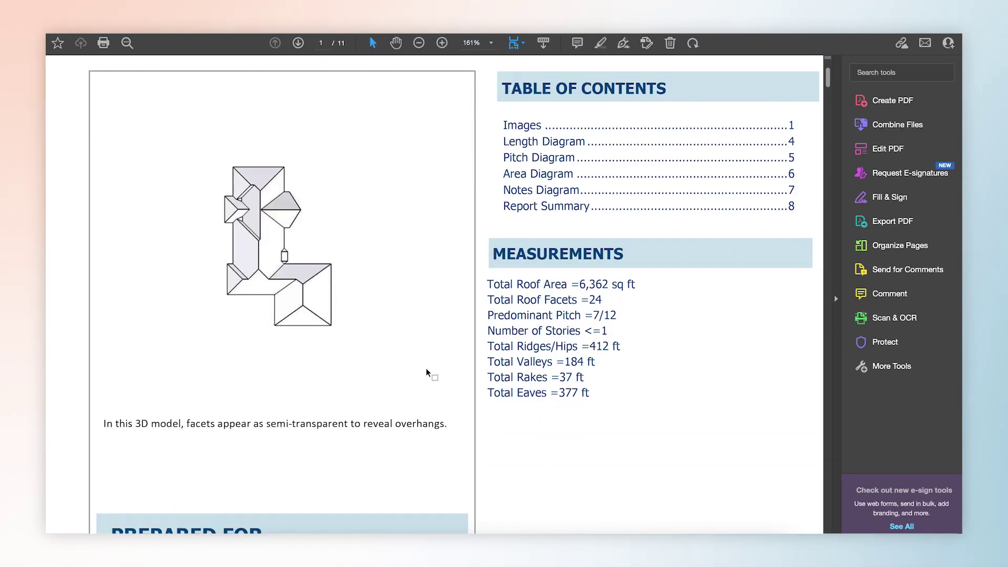
{"action": "scroll", "coordinate": [426, 374], "scroll_direction": "down", "scroll_amount": 2}
{"action": "scroll", "coordinate": [426, 373], "scroll_direction": "down", "scroll_amount": 2}
{"action": "scroll", "coordinate": [425, 373], "scroll_direction": "down", "scroll_amount": 5}
{"action": "scroll", "coordinate": [426, 373], "scroll_direction": "down", "scroll_amount": 3}
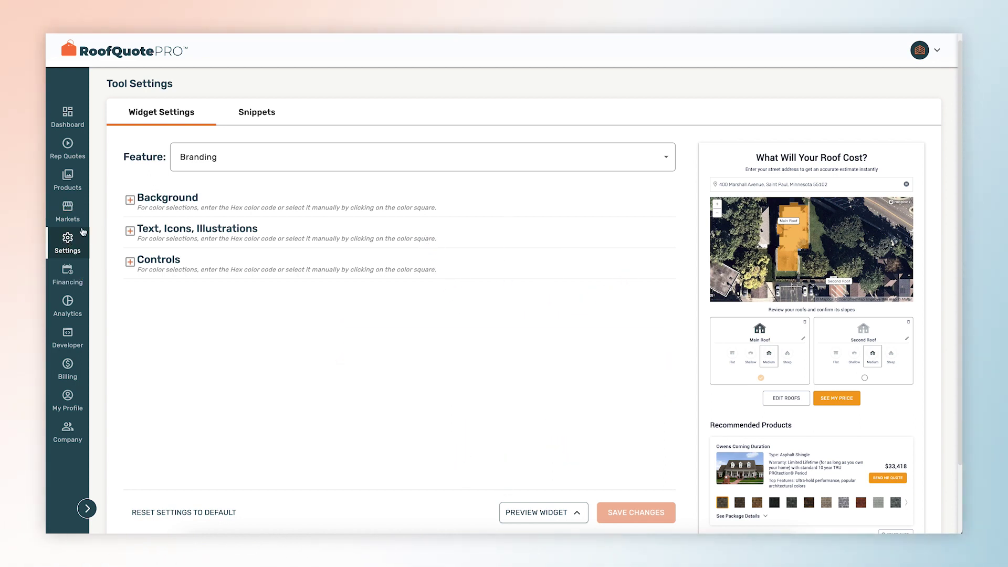
In Additional Settings, switch on Measurement Ordering with Get Final Proposal.
{"action": "left_click", "coordinate": [228, 162]}
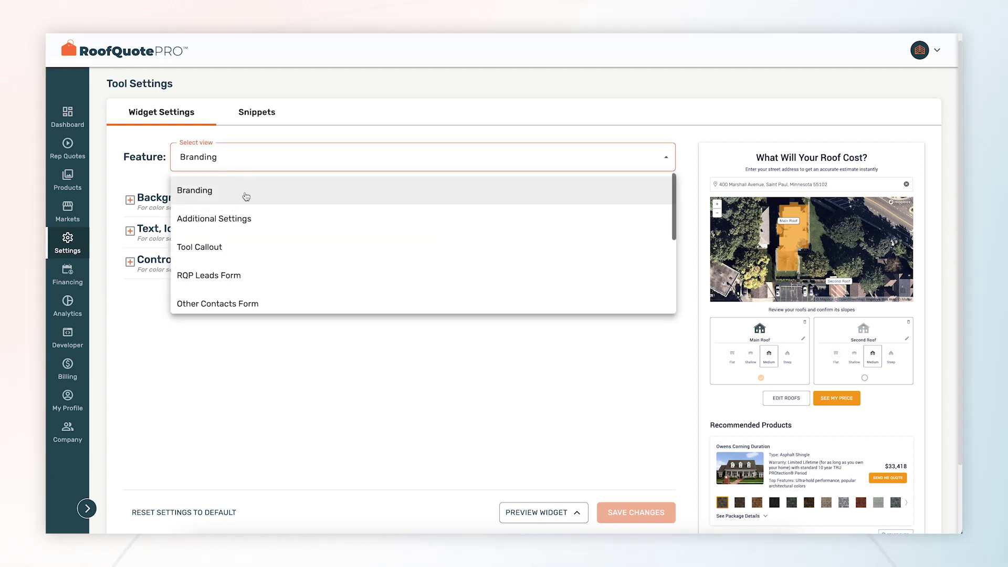
{"action": "left_click", "coordinate": [244, 219]}
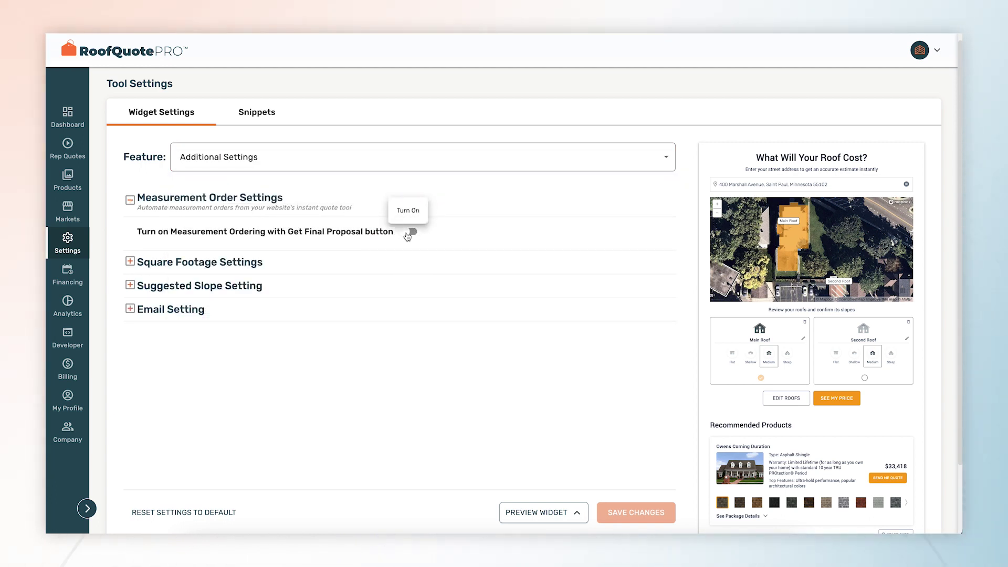
{"action": "left_click", "coordinate": [408, 231]}
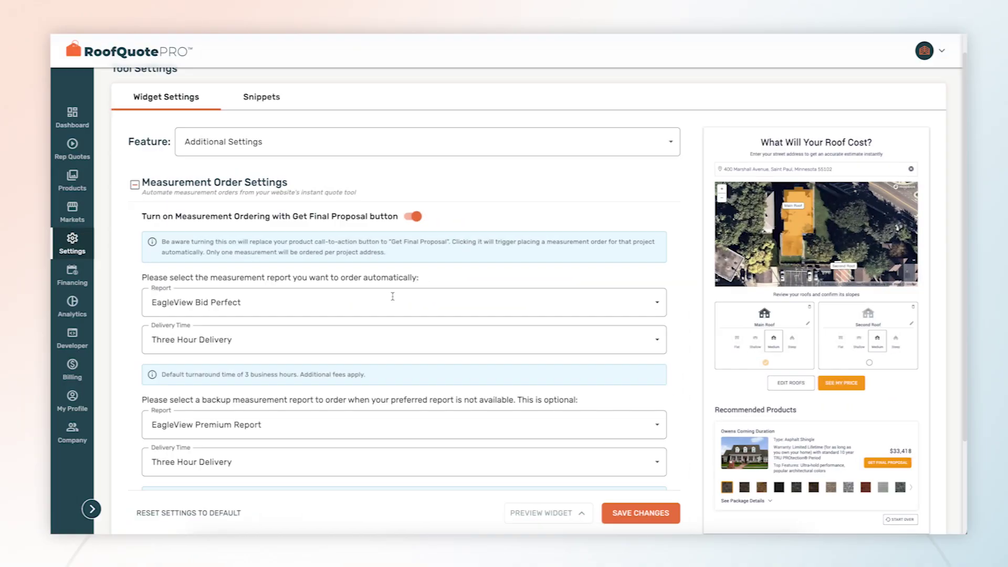
{"action": "scroll", "coordinate": [392, 296], "scroll_direction": "down", "scroll_amount": 1}
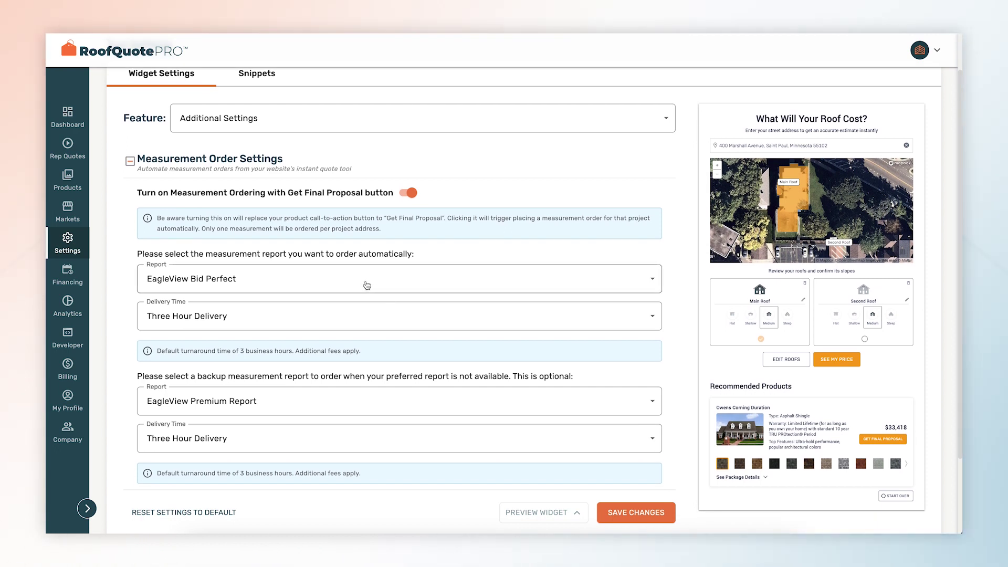
{"action": "scroll", "coordinate": [380, 373], "scroll_direction": "down", "scroll_amount": 2}
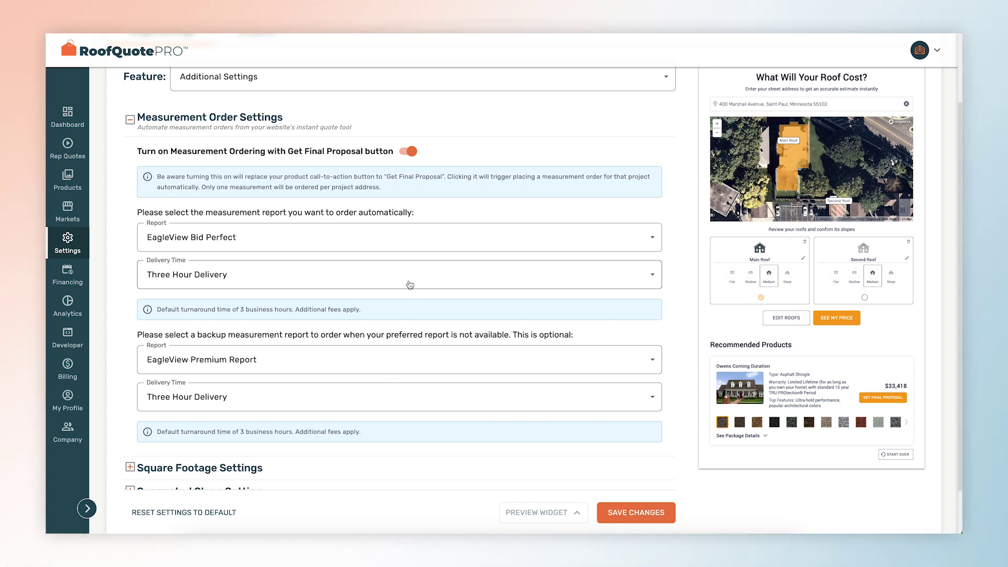
Keep Three Hour Delivery for the main report and save the changes.
{"action": "left_click", "coordinate": [409, 282]}
{"action": "left_click", "coordinate": [633, 285]}
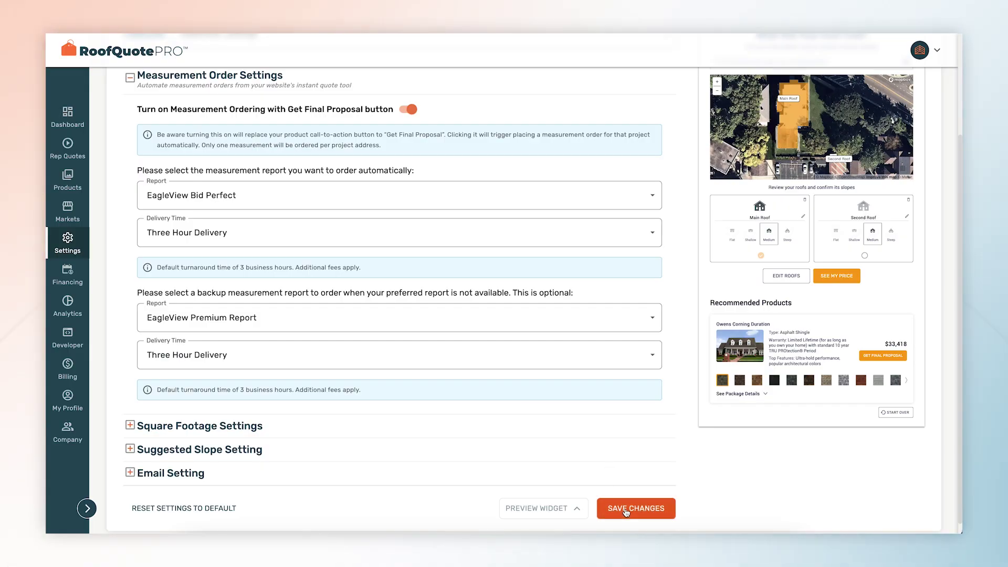
{"action": "left_click", "coordinate": [626, 511]}
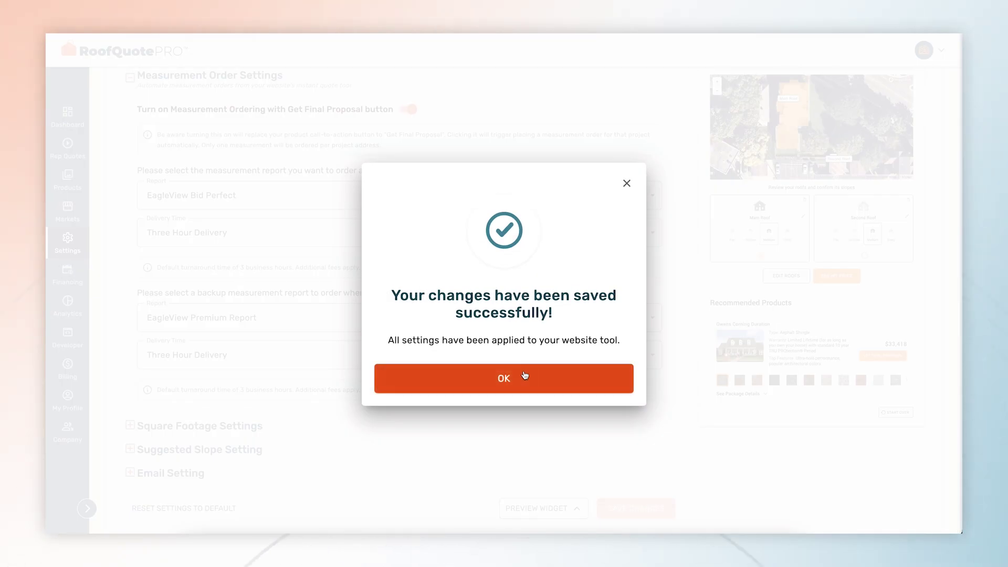